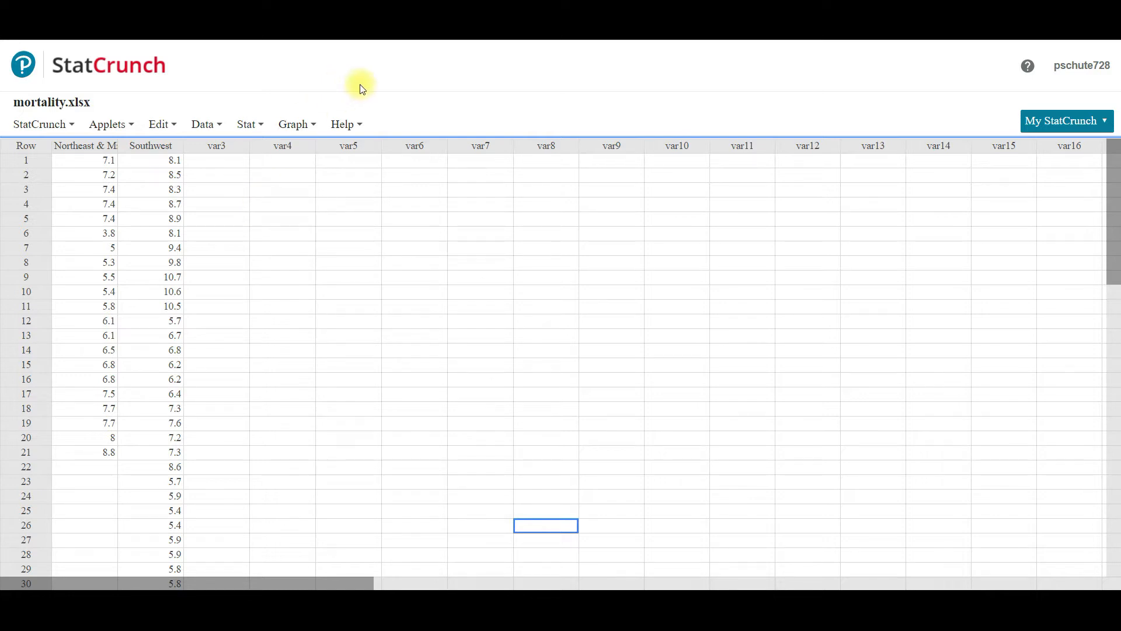
Step: Set up a histogram of the Northeast & Midwest column with the type set to Frequency
click(303, 125)
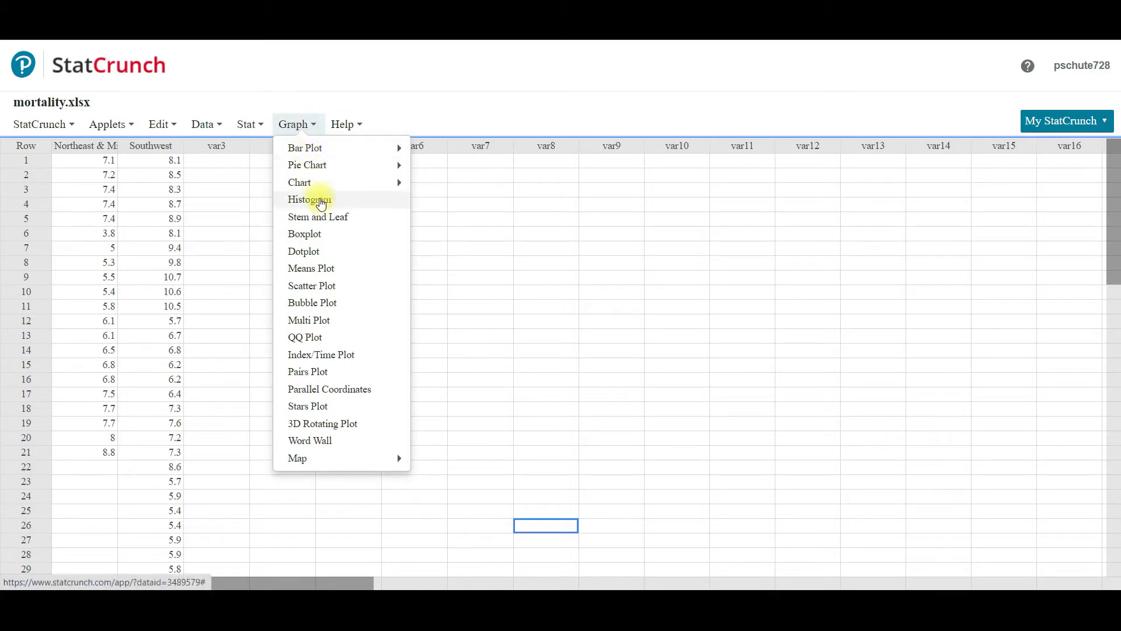
click(320, 200)
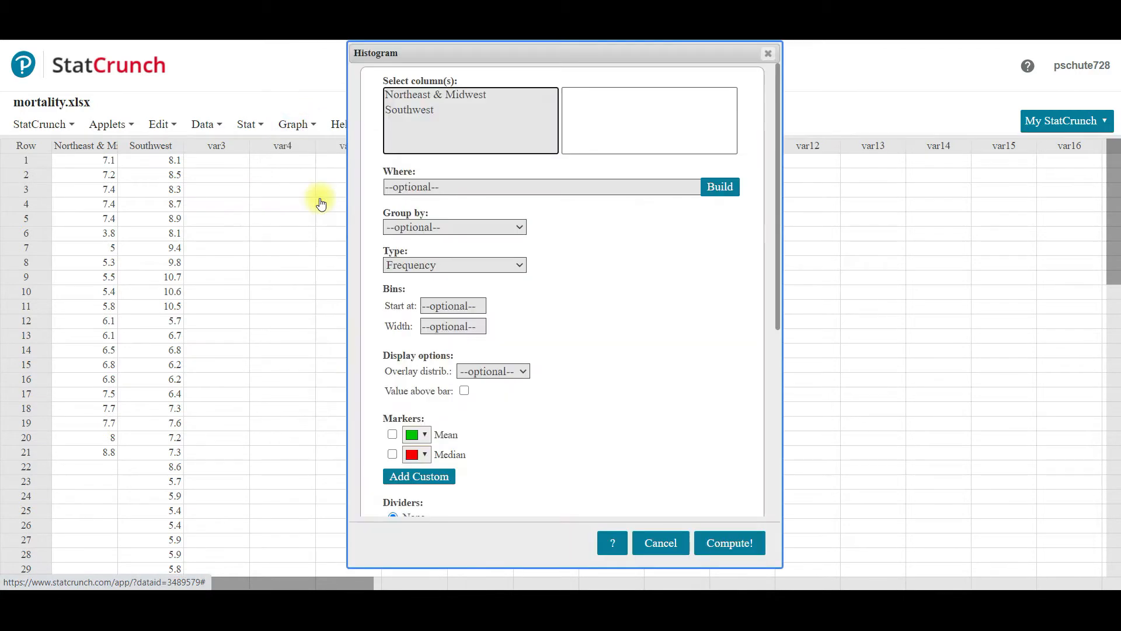
click(449, 96)
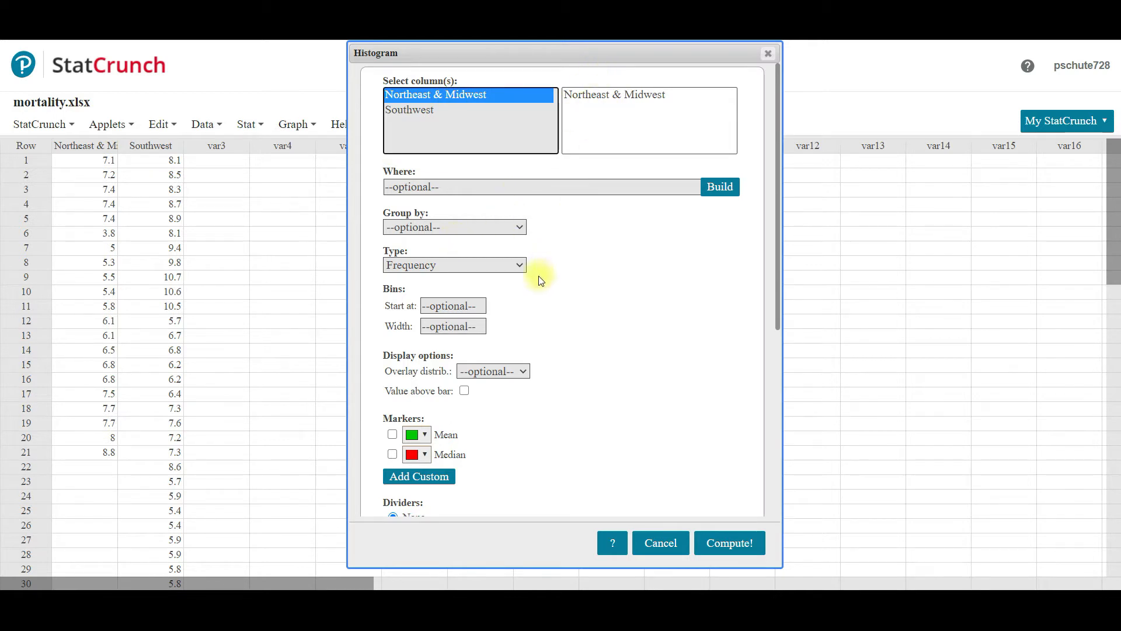
click(430, 268)
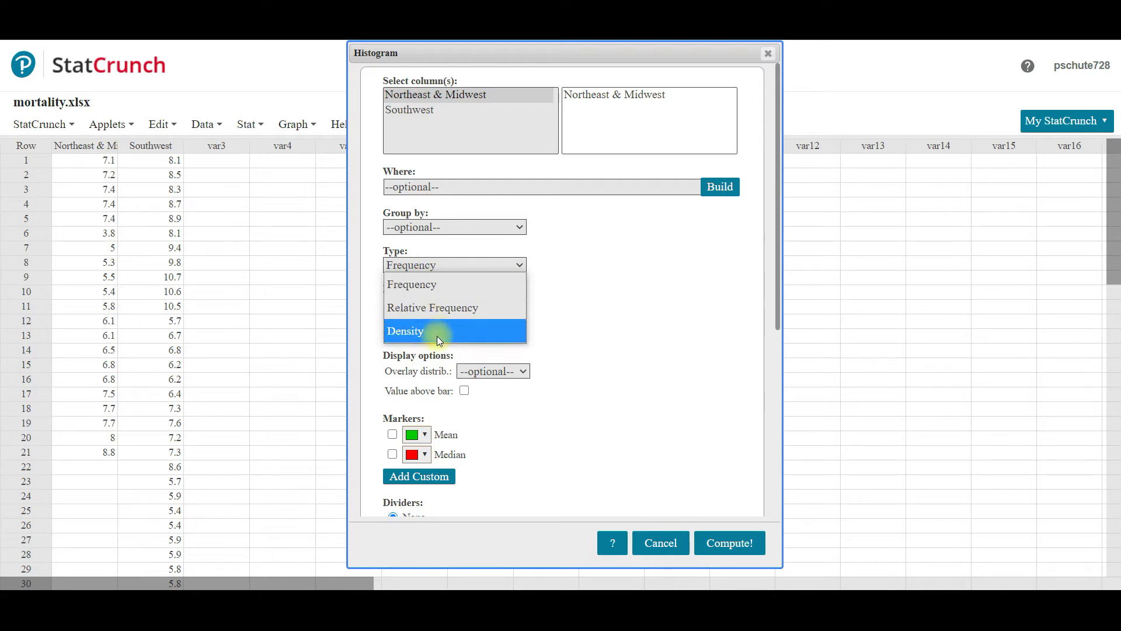
click(413, 290)
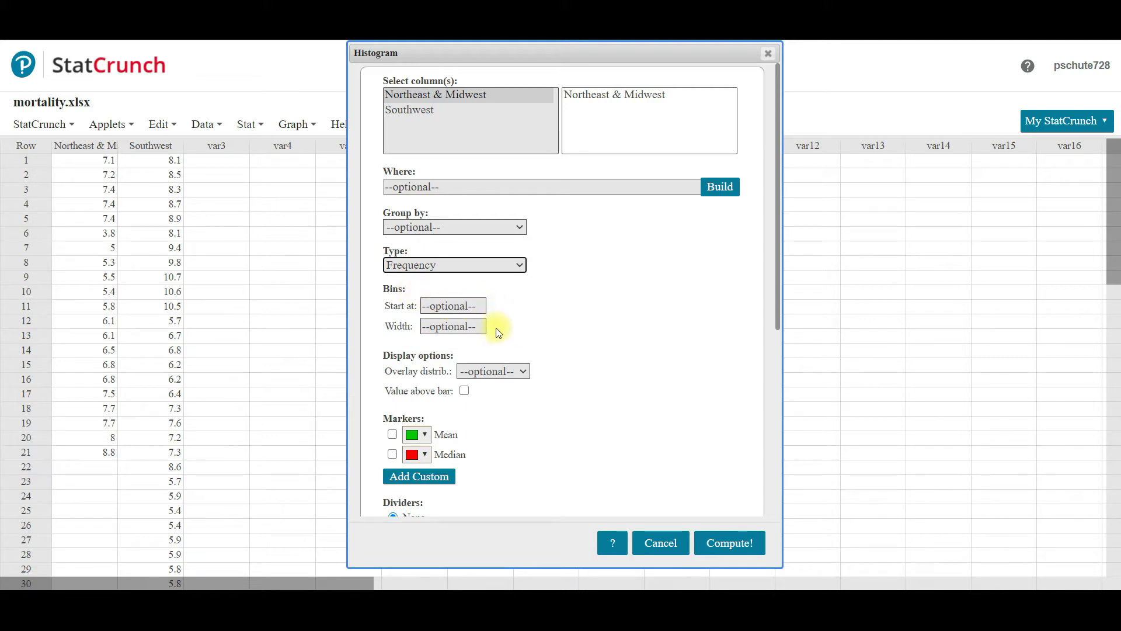
Step: Label the histogram's x-axis "per 1000 live births", title it "Infant Mortality Rate", and compute the graph
drag(777, 262, 797, 388)
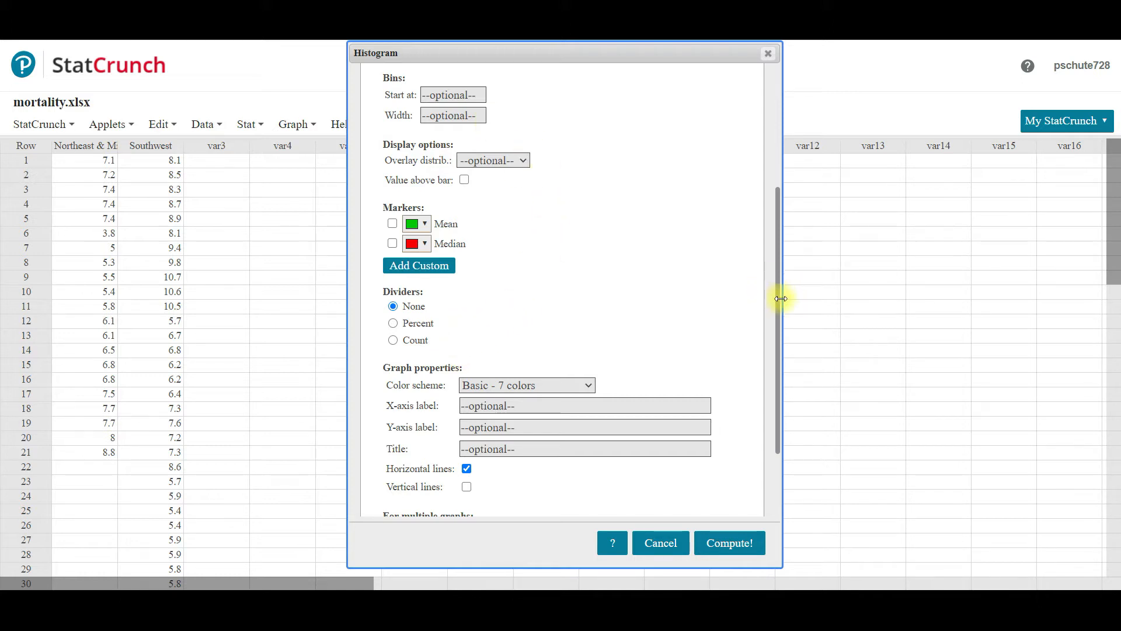
drag(779, 307, 783, 400)
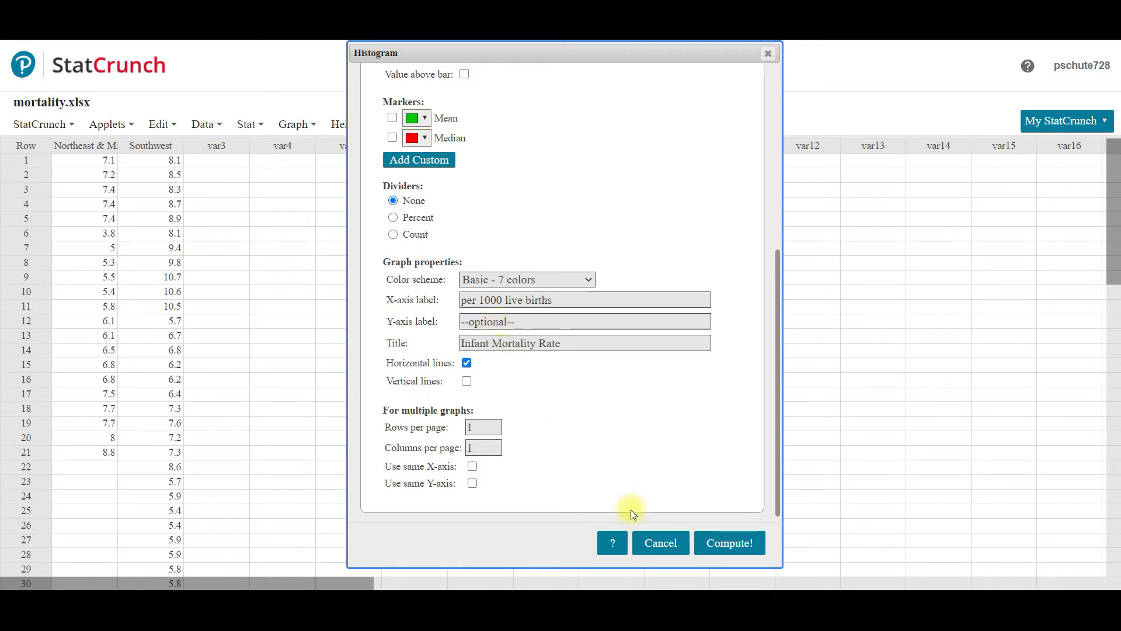
click(716, 542)
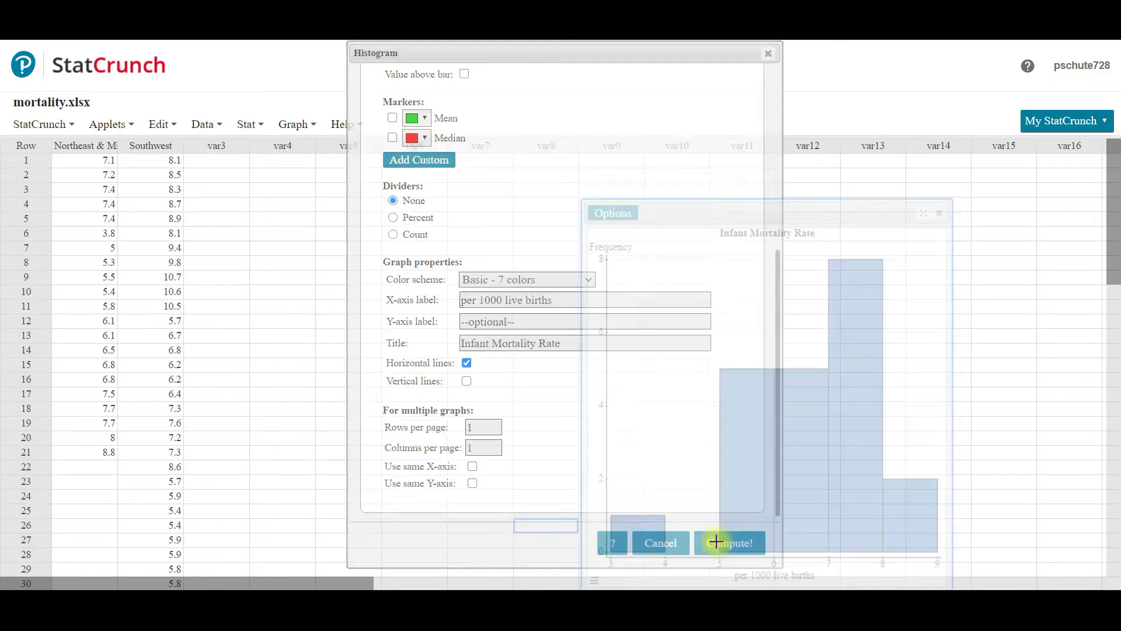
drag(756, 214, 701, 103)
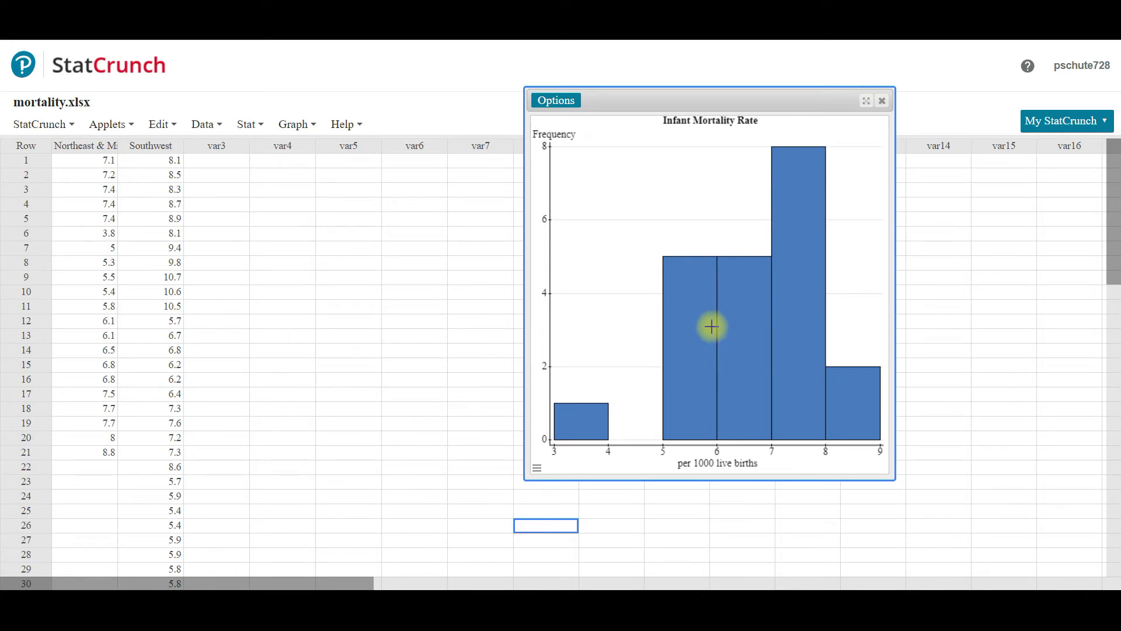
Step: Inspect the data rows behind the histogram's 5 to 6 bar, clear the row highlighting and put the graph away
mouse_move(576, 420)
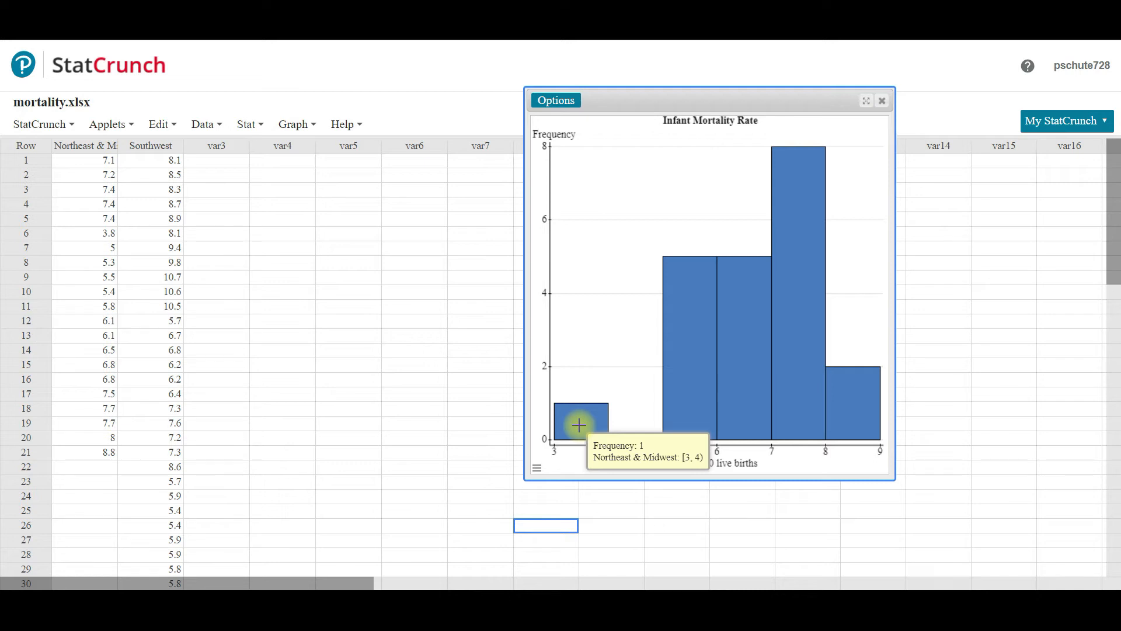
click(688, 344)
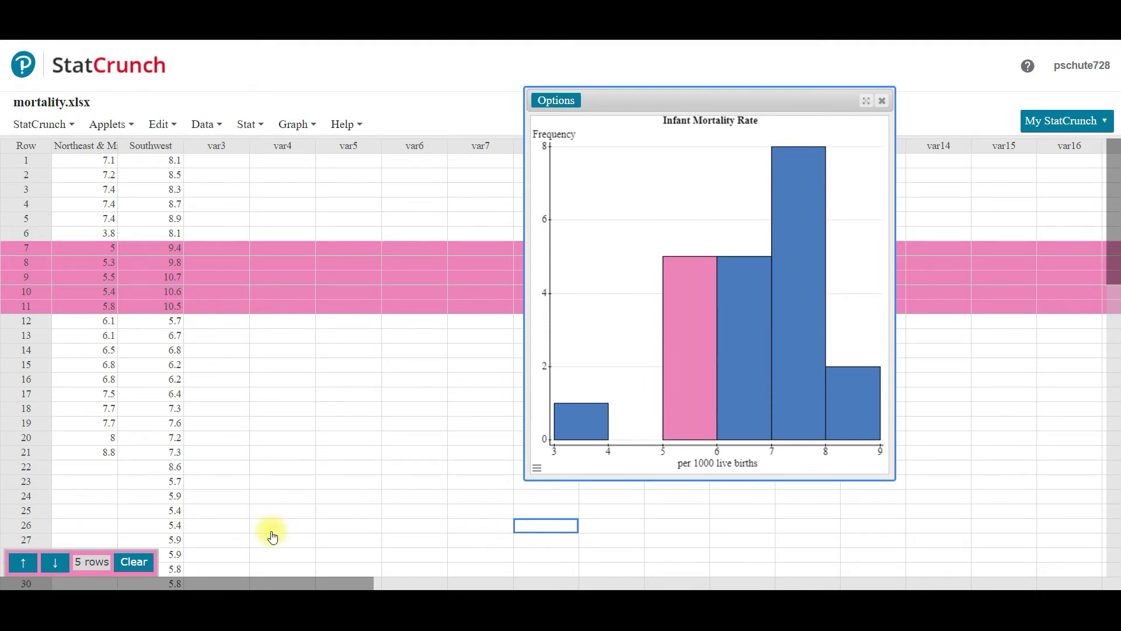
click(116, 567)
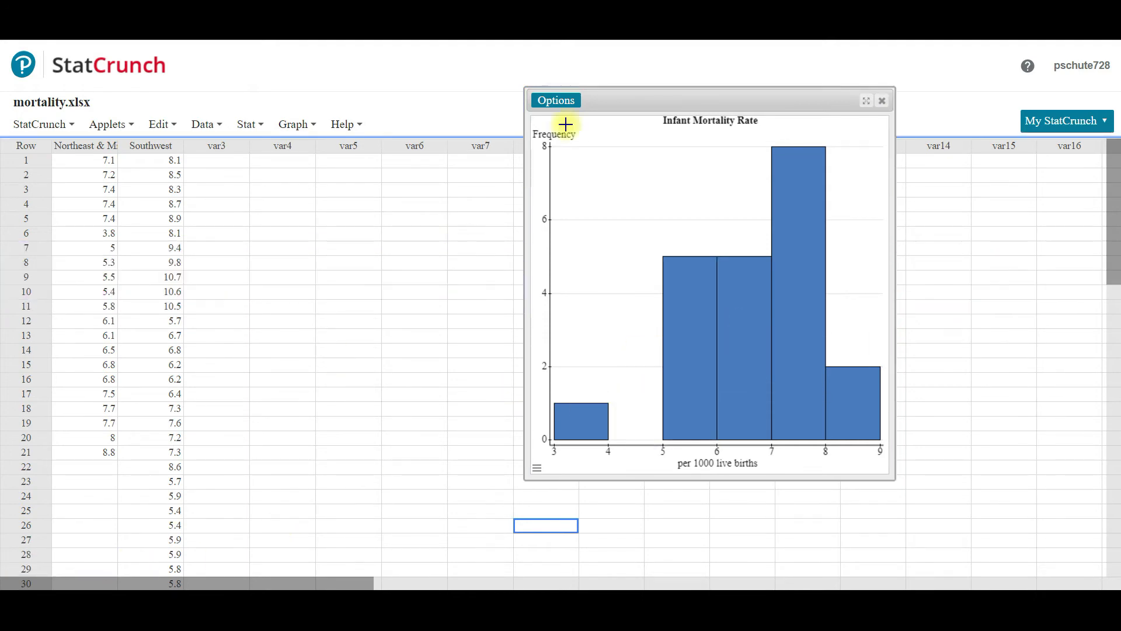
click(397, 115)
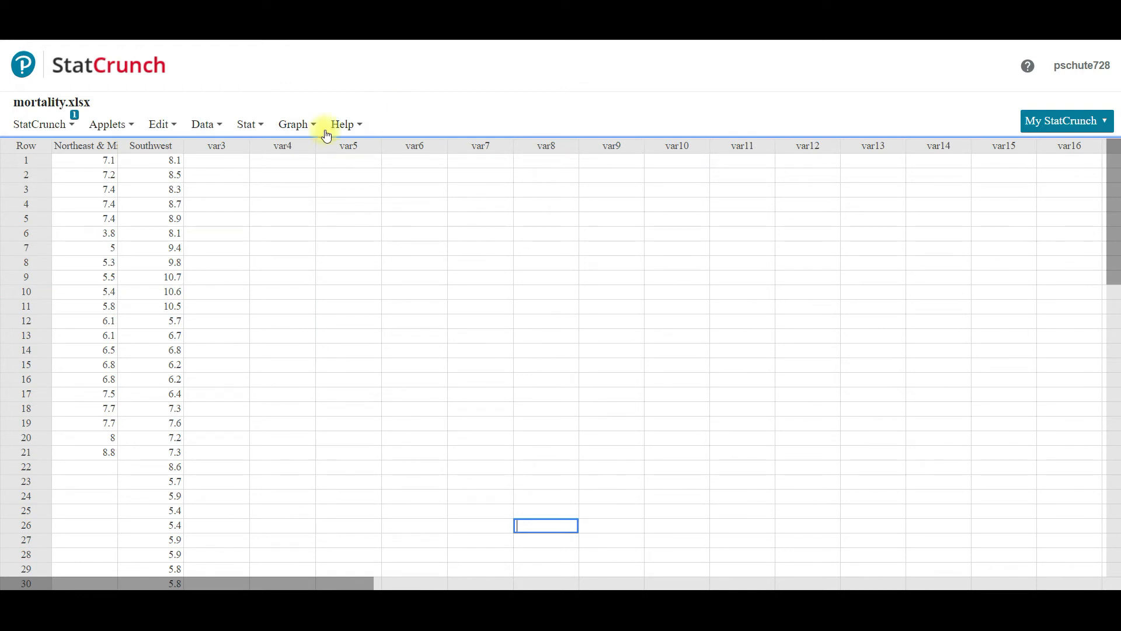
Step: Create a stem and leaf plot of the Northeast & Midwest column with outlier trimming set to None
click(293, 124)
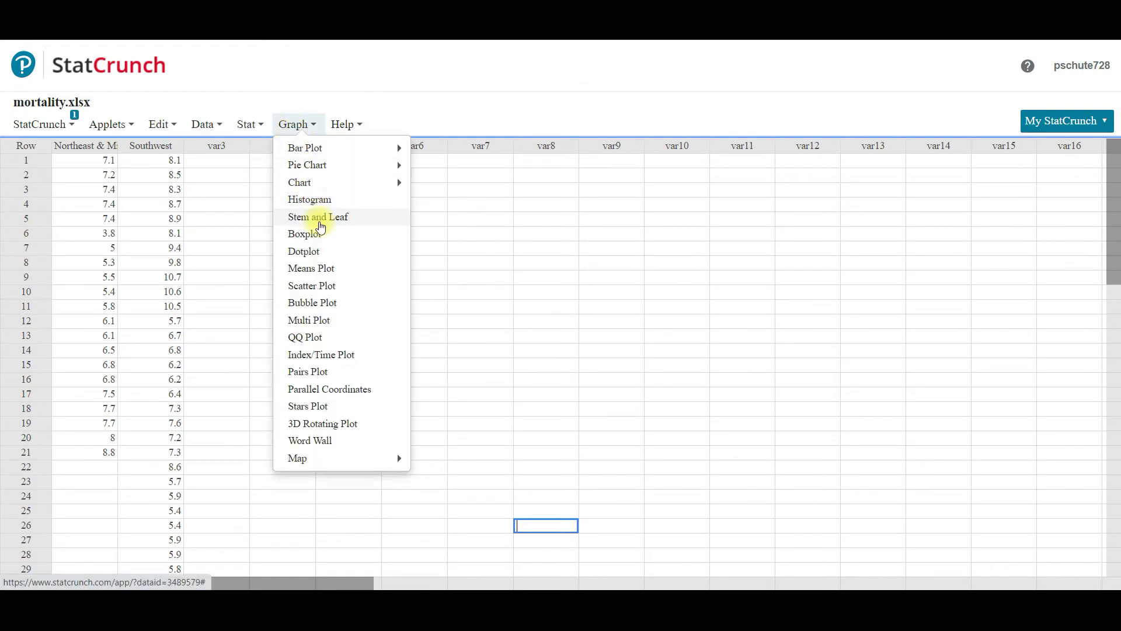
click(320, 222)
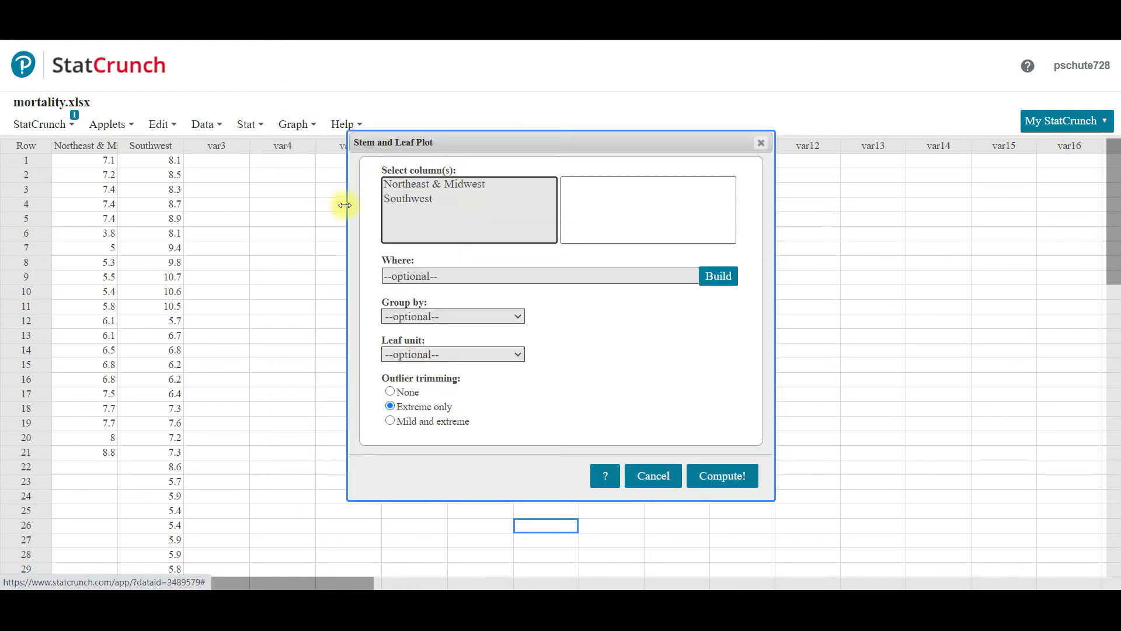
click(406, 187)
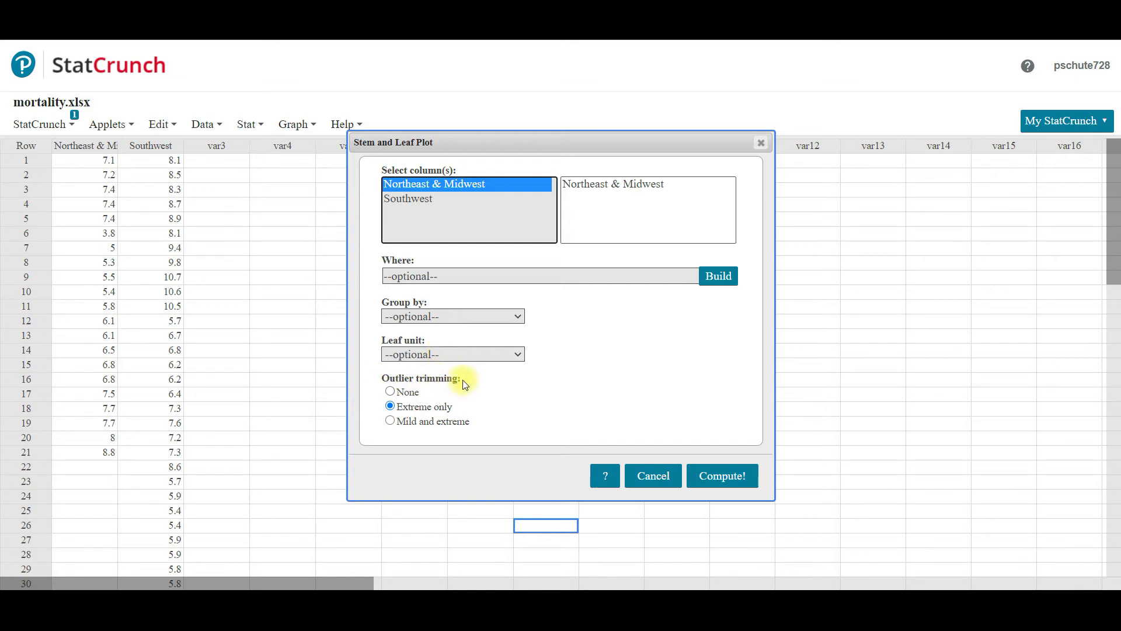
click(390, 392)
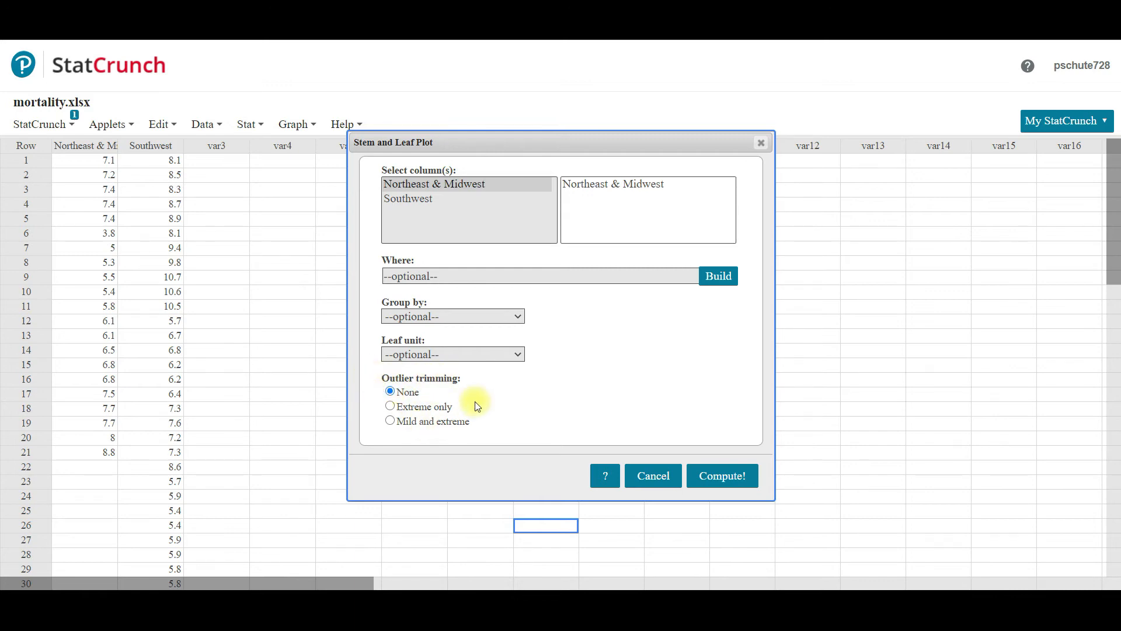
click(724, 480)
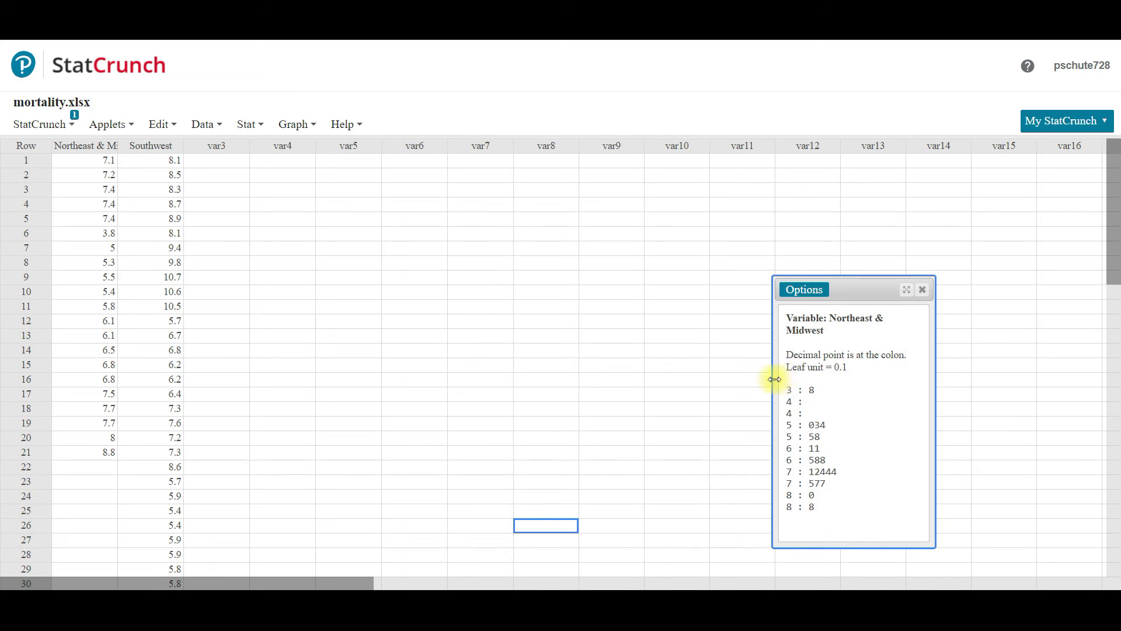
Step: Widen the stem and leaf plot's window beside the data to examine it, and close it
drag(757, 382, 707, 374)
drag(788, 289, 331, 156)
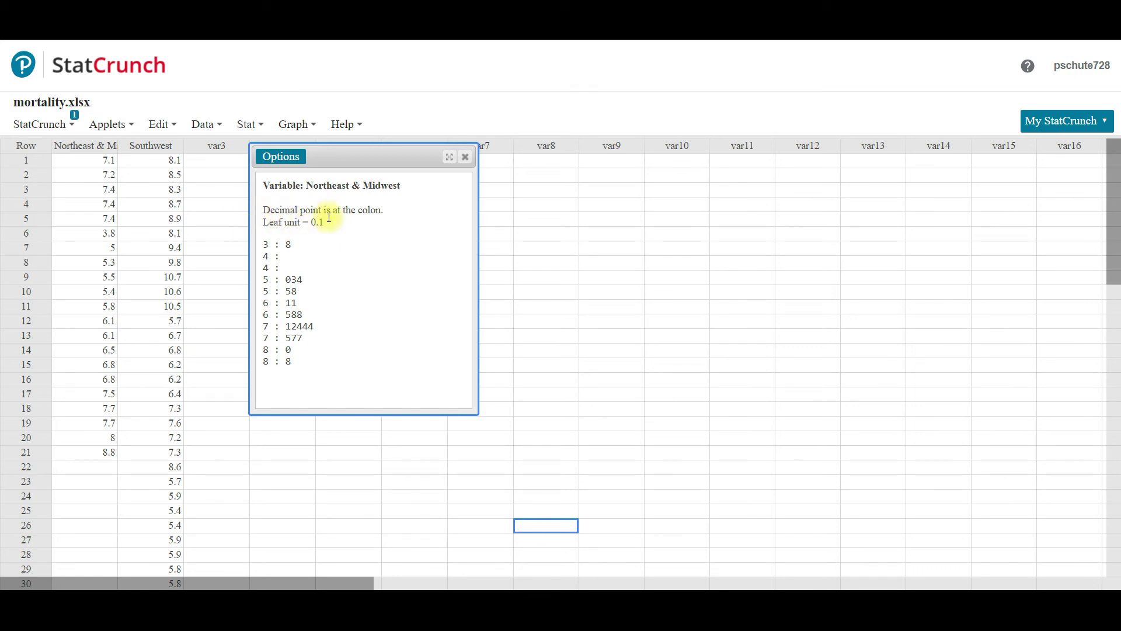
click(465, 158)
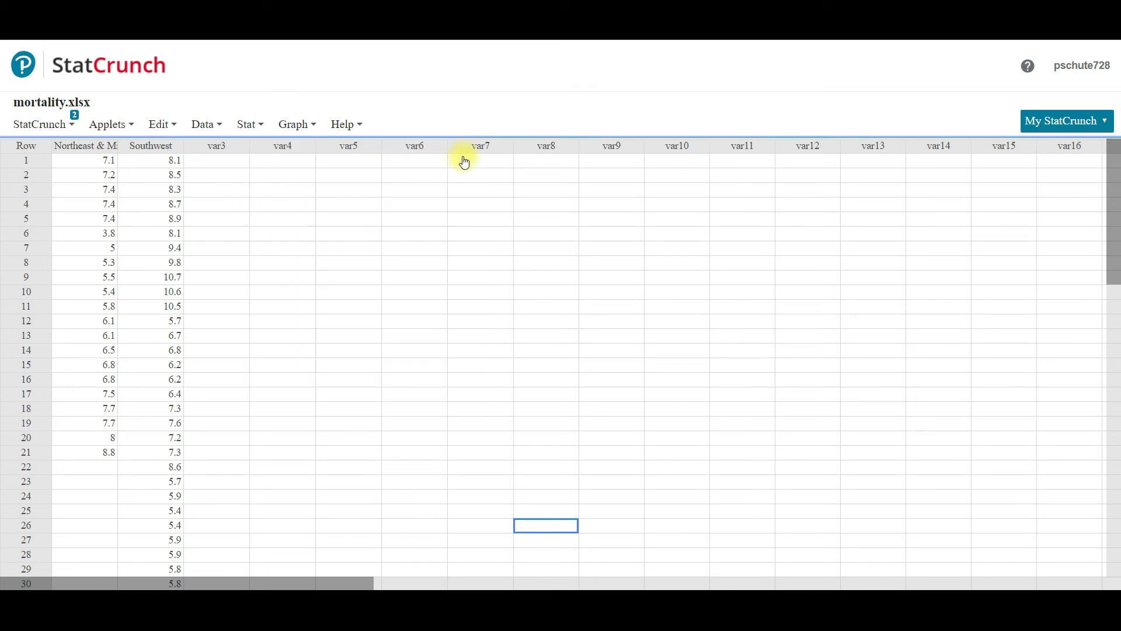
Step: Set up a dotplot of the Northeast & Midwest column without allowing points to overlap
click(305, 125)
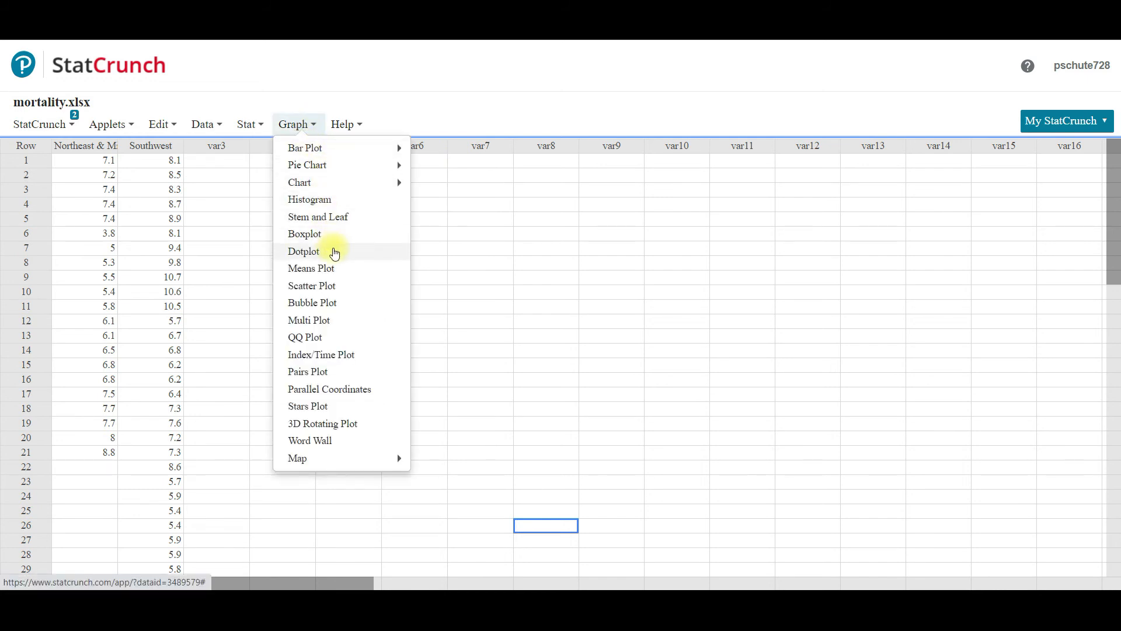
click(330, 252)
click(458, 100)
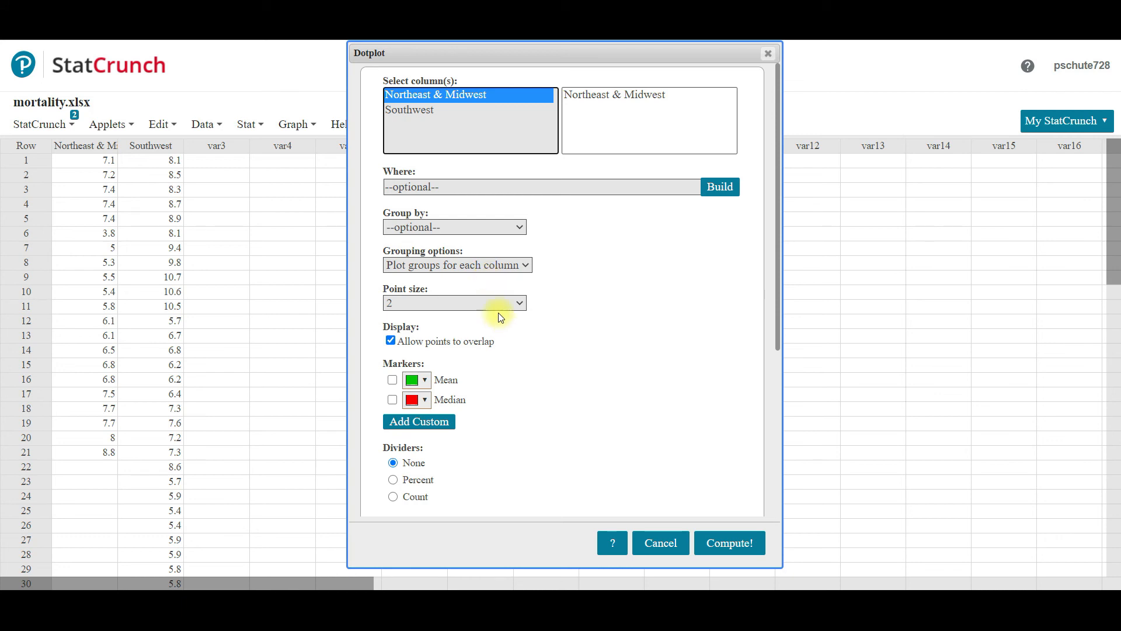
click(390, 341)
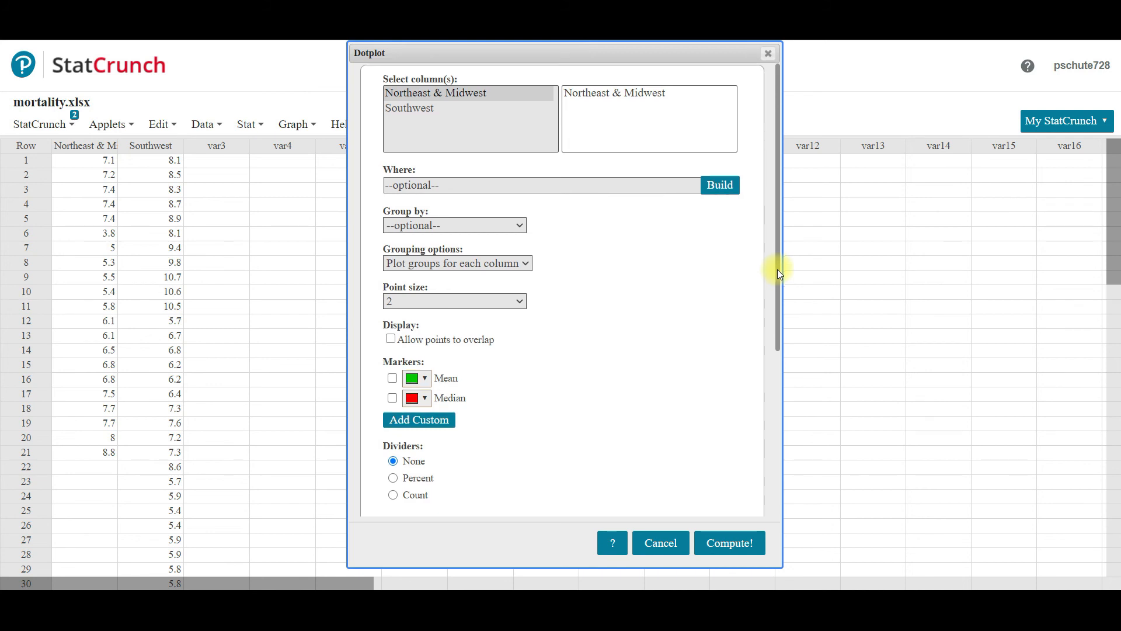
Step: Label the dotplot's x-axis "per 1000 live births", title it "Infant Mortality Rate", and compute the graph
drag(777, 268, 789, 422)
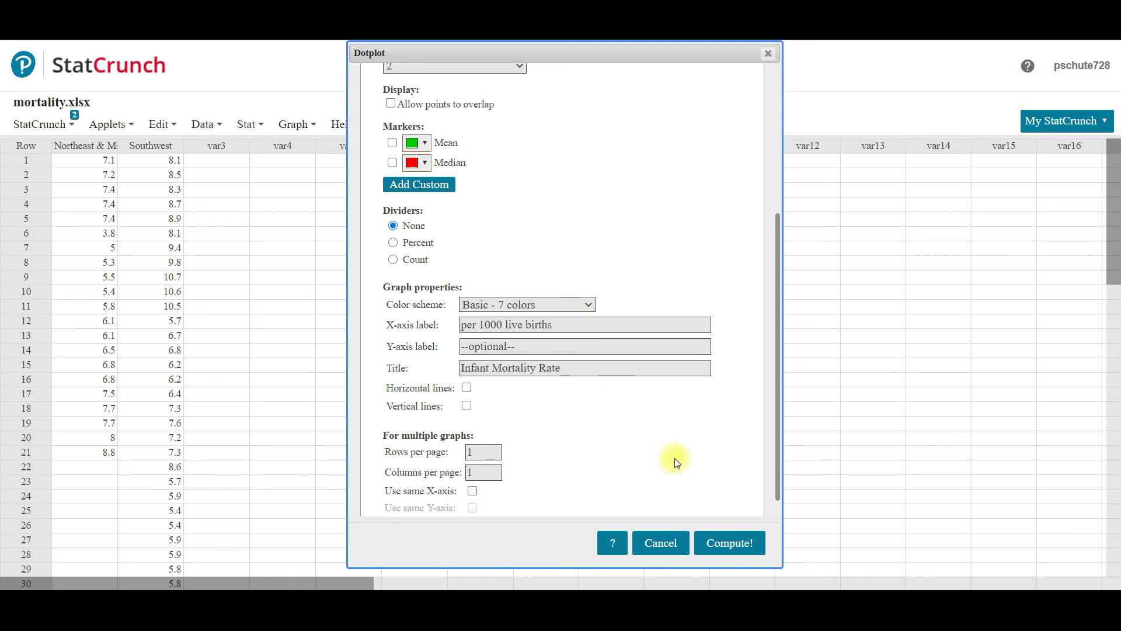
click(727, 542)
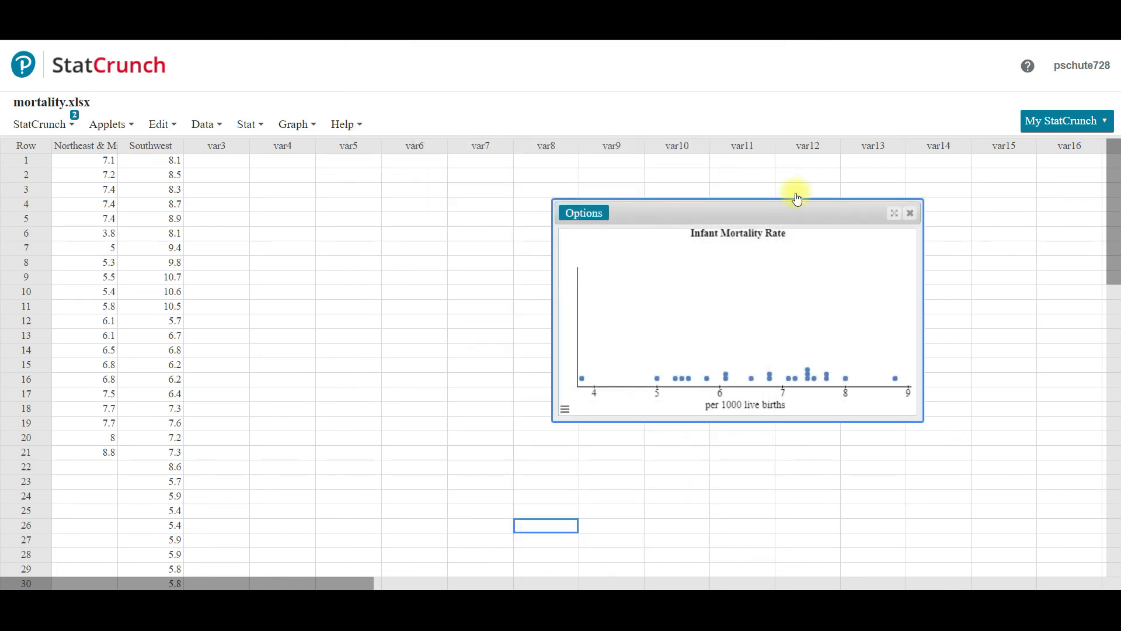
drag(796, 212, 576, 159)
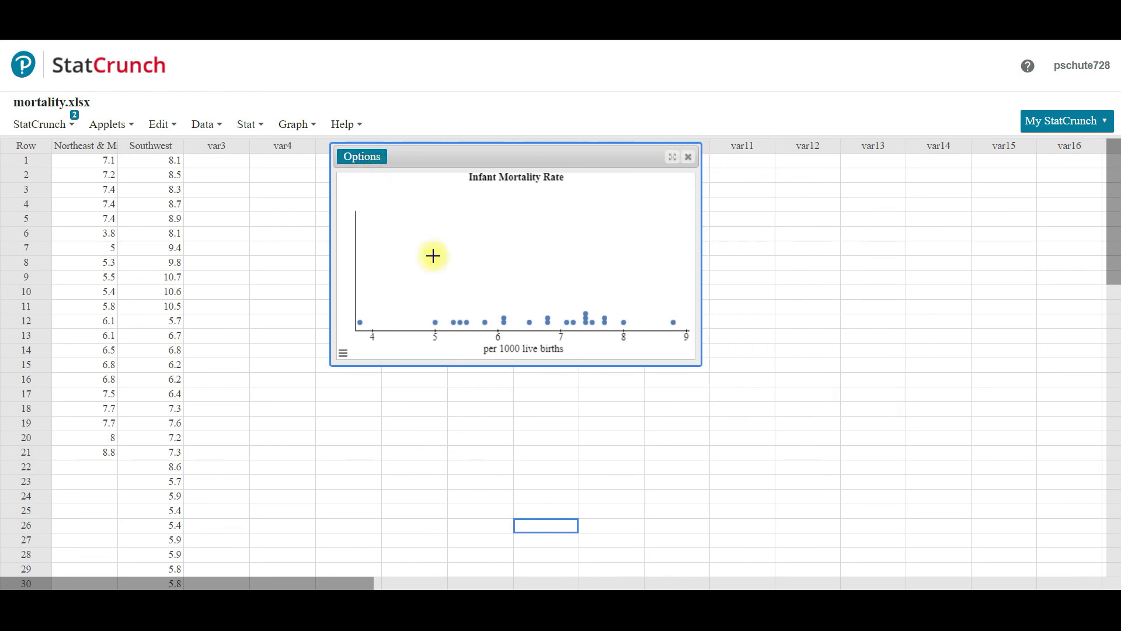
Step: Reopen the computed dotplot's settings for editing and bring up the point size choices
click(360, 158)
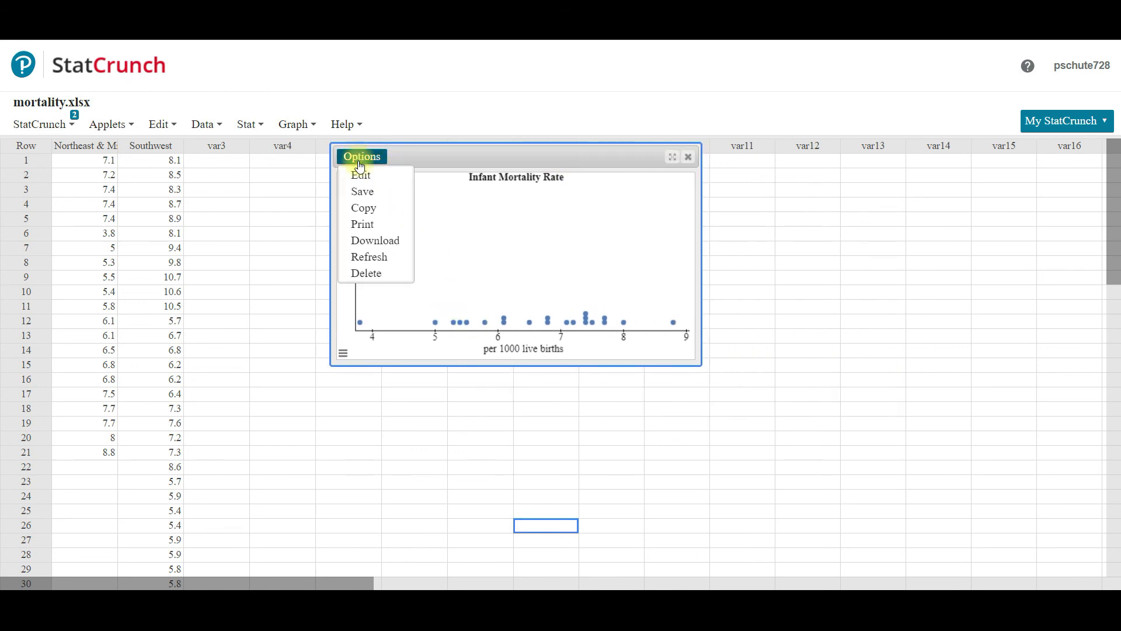
click(362, 170)
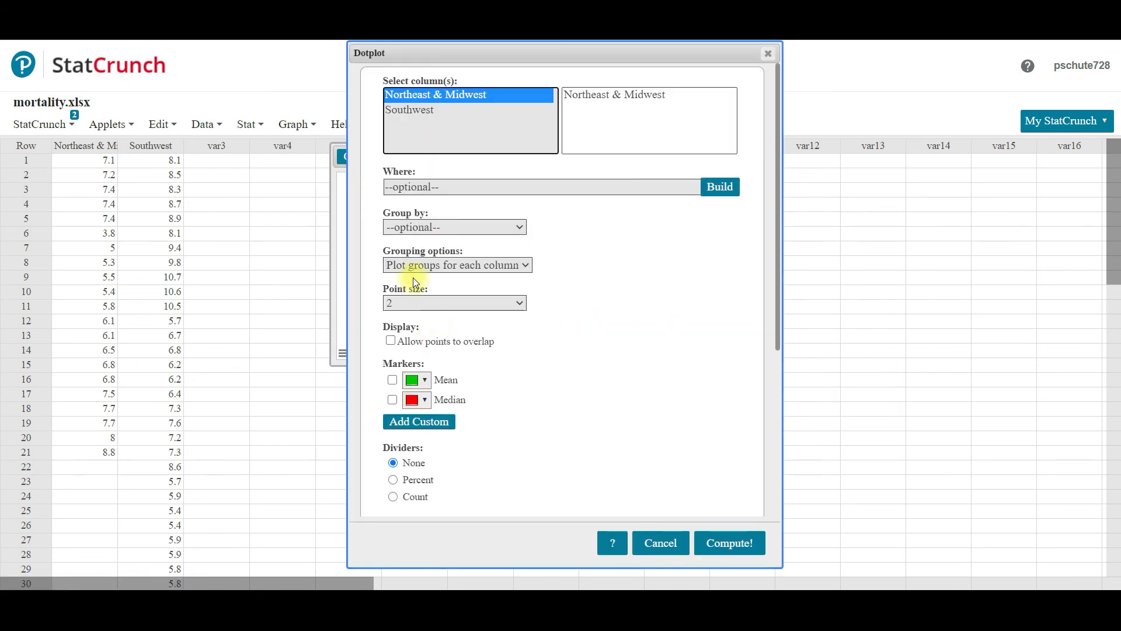
click(420, 303)
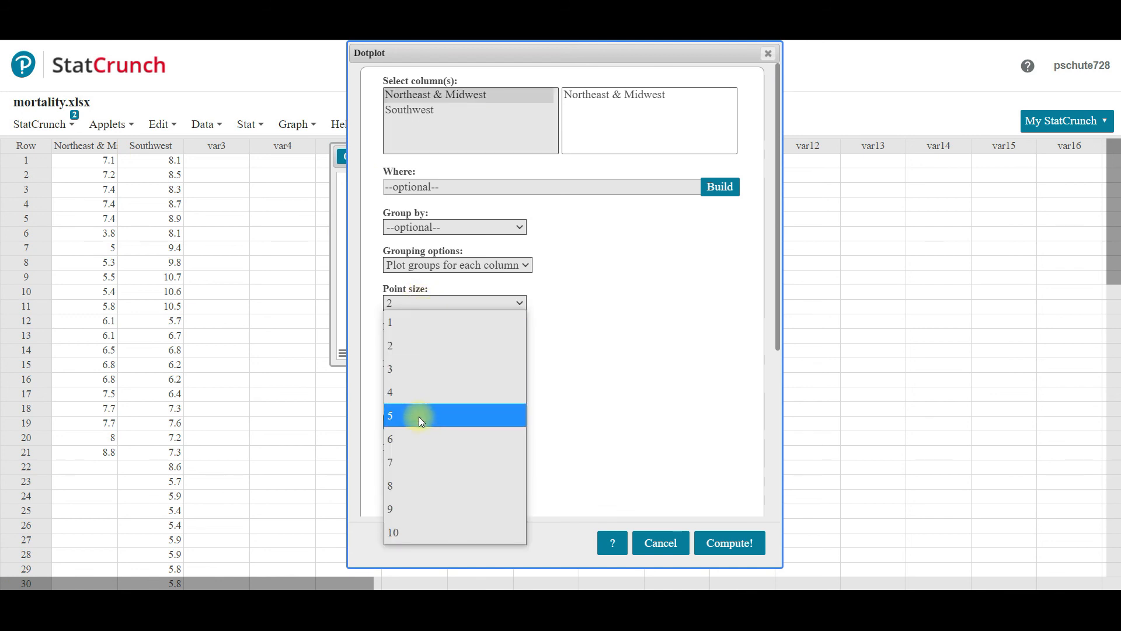